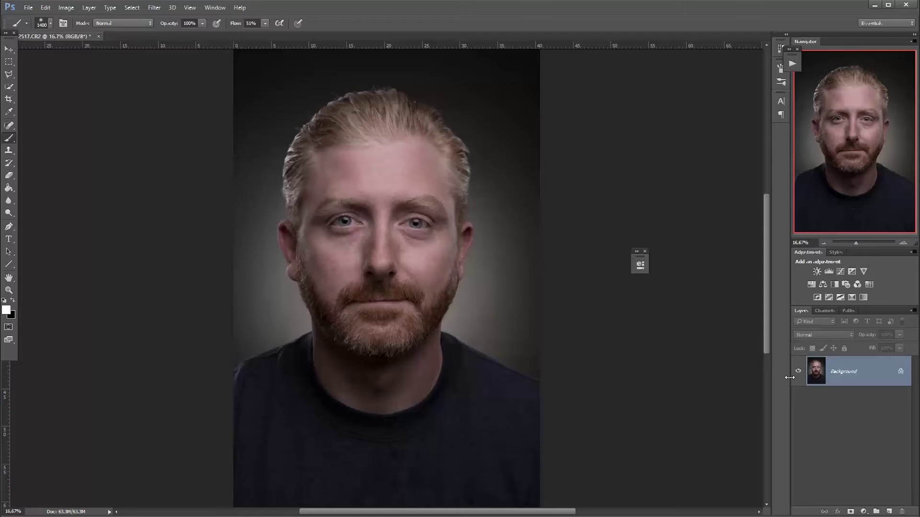
Create a new layer named PWL above the Background and set its blend mode to Overlay.
key(ctrl+shift+n)
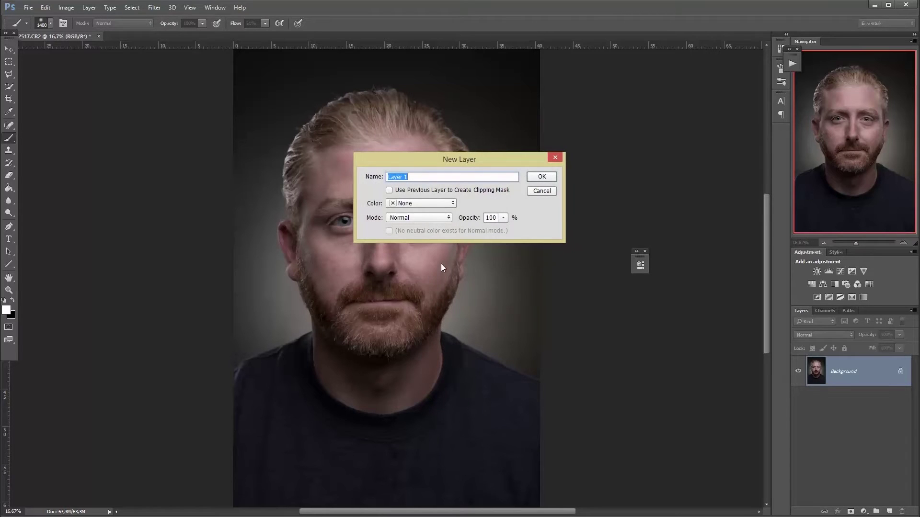
text(PWL)
click(540, 177)
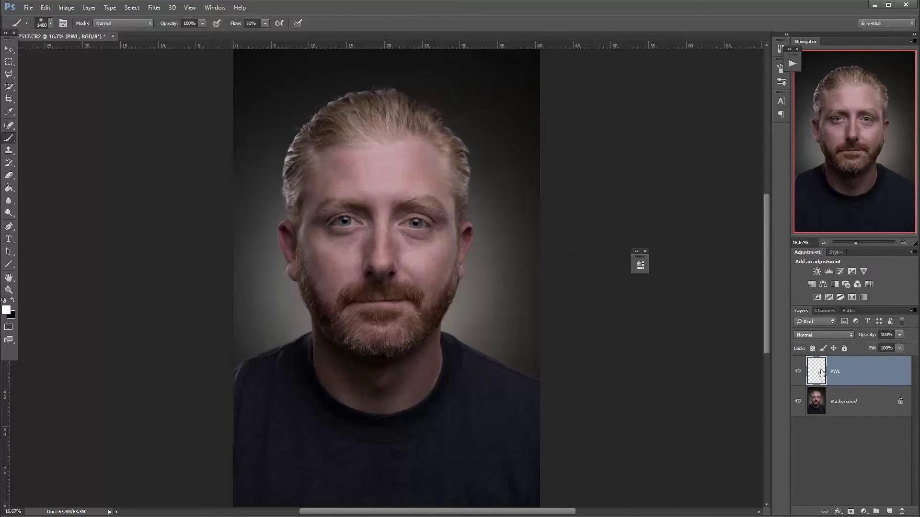
click(645, 251)
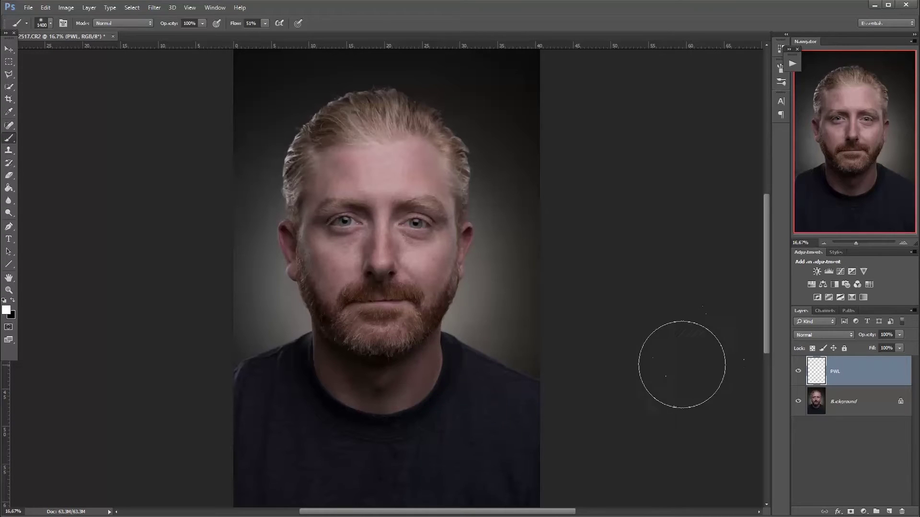
click(803, 336)
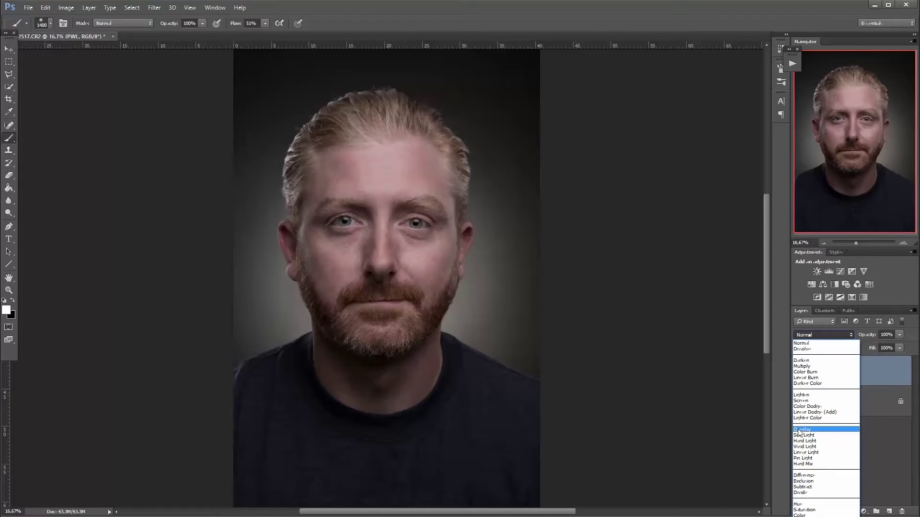
click(798, 430)
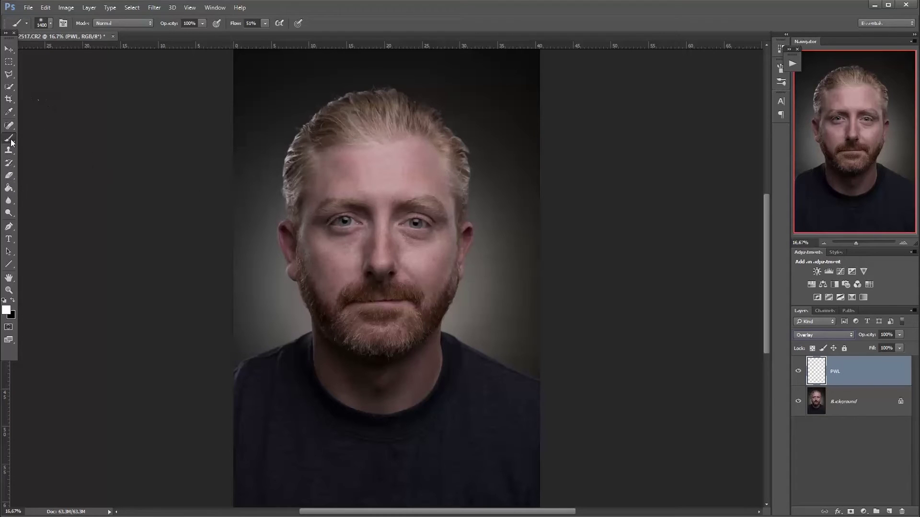
Keep white as the foreground color and set the brush flow to 5%.
click(6, 310)
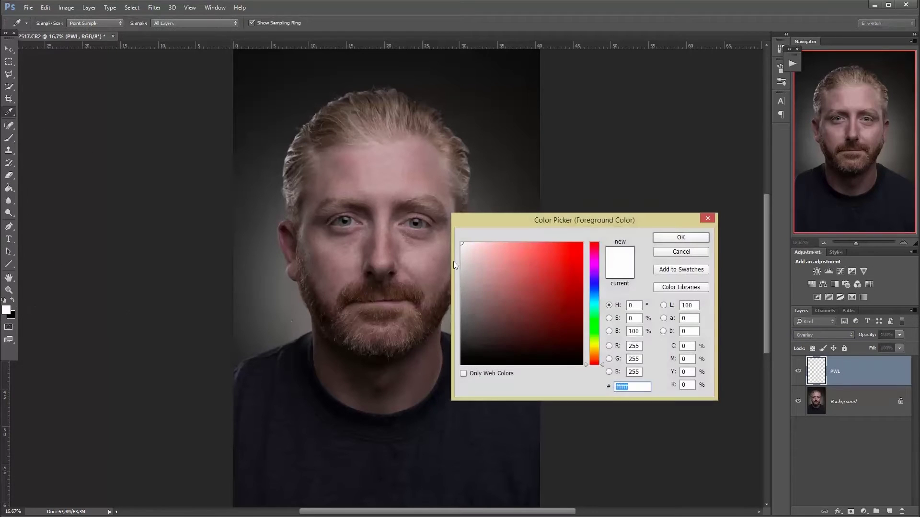
click(681, 237)
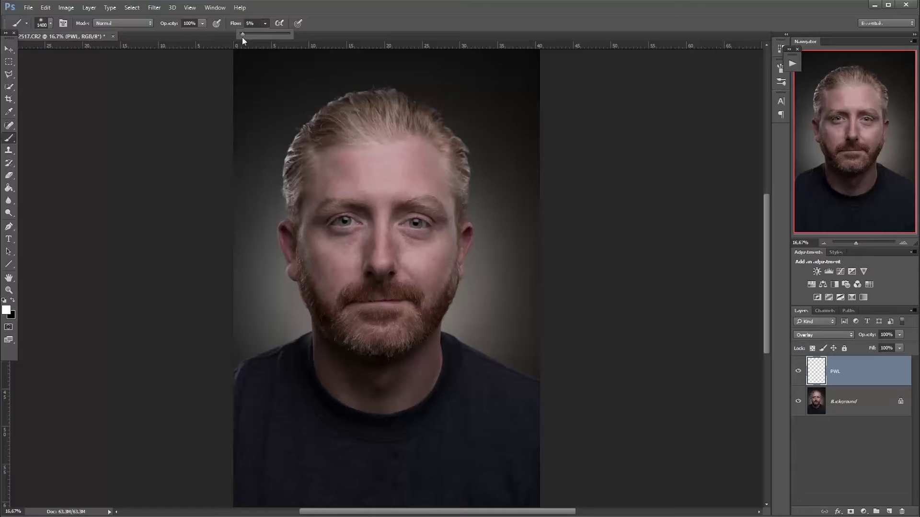
click(263, 7)
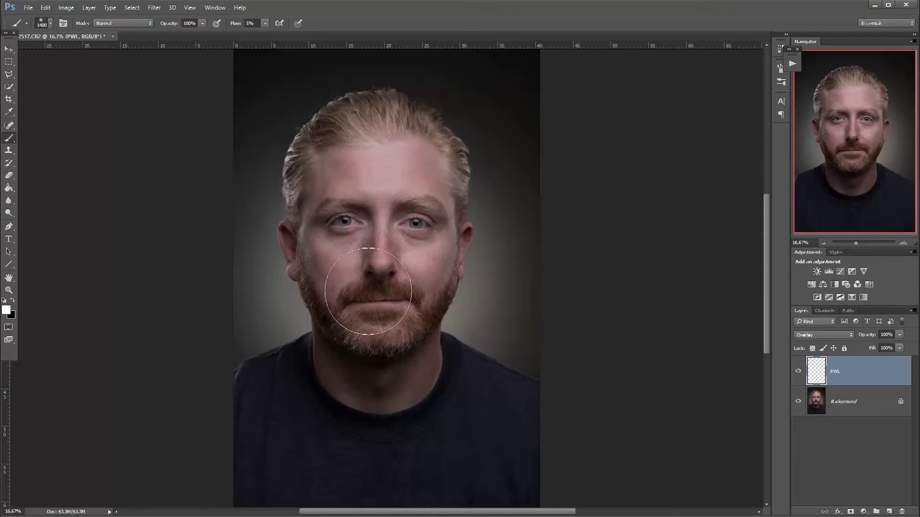
Reduce the soft brush to 250 px for painting highlights on the face.
key(bracketleft)
key(bracketleft)
key(bracketleft)
key(bracketleft)
click(50, 24)
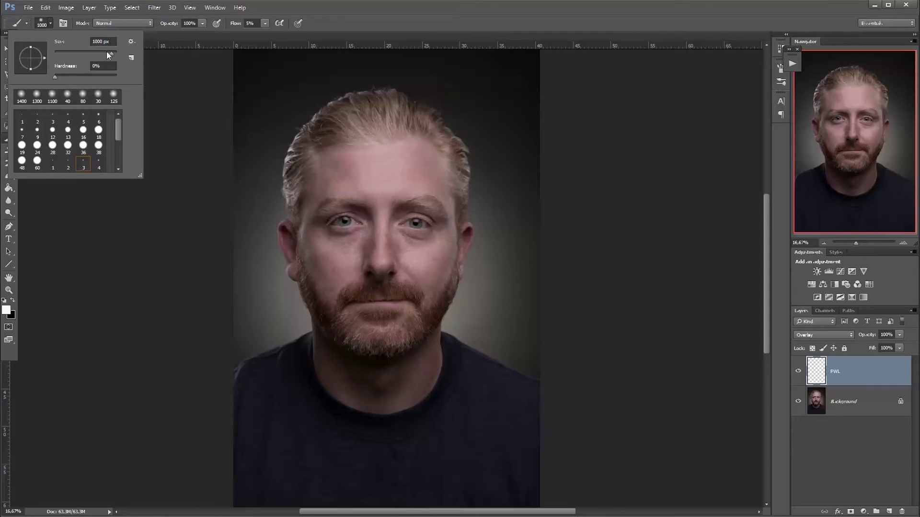
drag(108, 52, 108, 51)
click(39, 25)
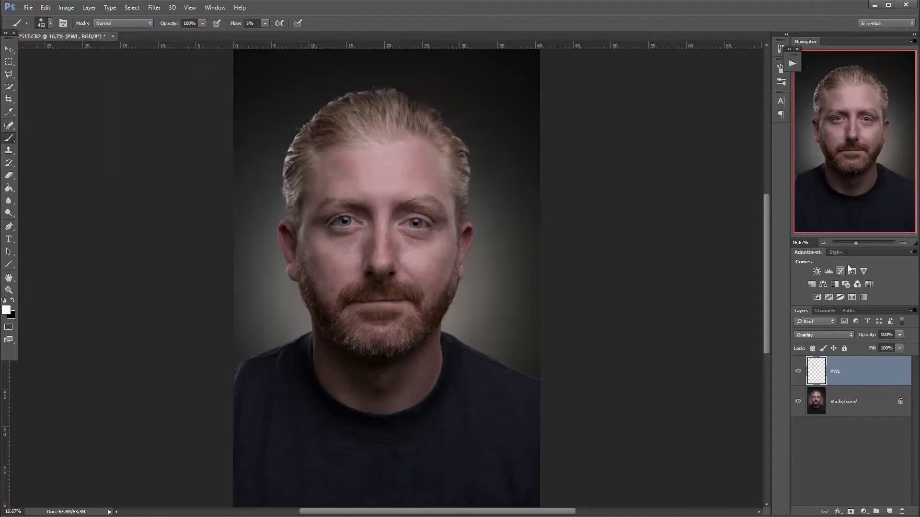
drag(858, 238, 859, 242)
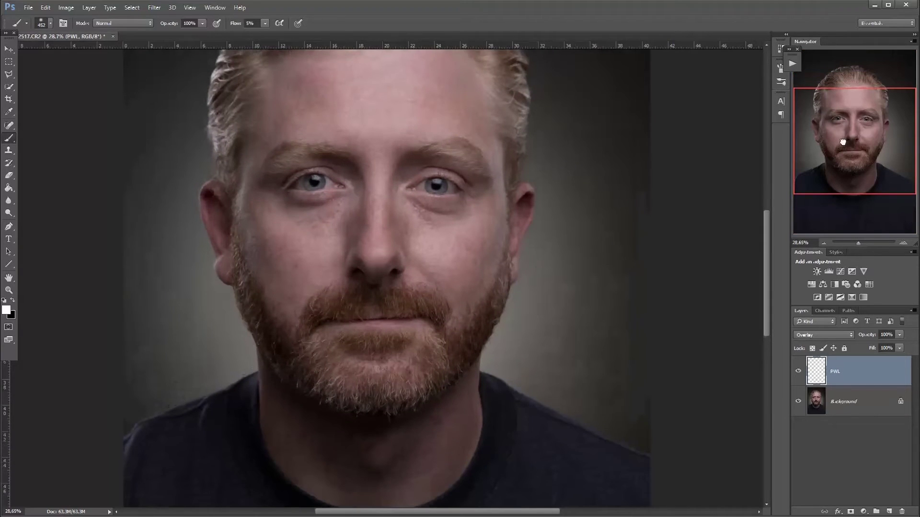
key(bracketleft)
key(bracketleft)
key(bracketleft)
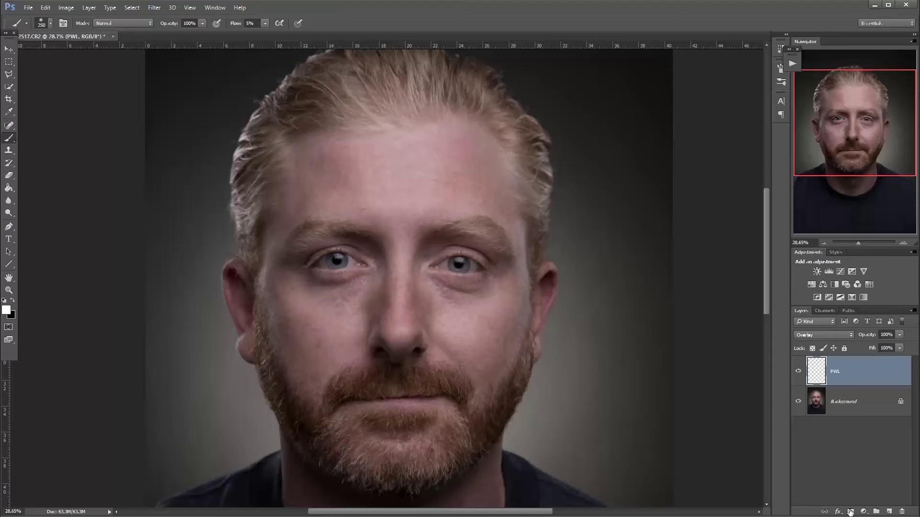
Try a Levels adjustment over the Background with black input 91 and white input 215 to exaggerate the highlights, and delete it.
click(841, 409)
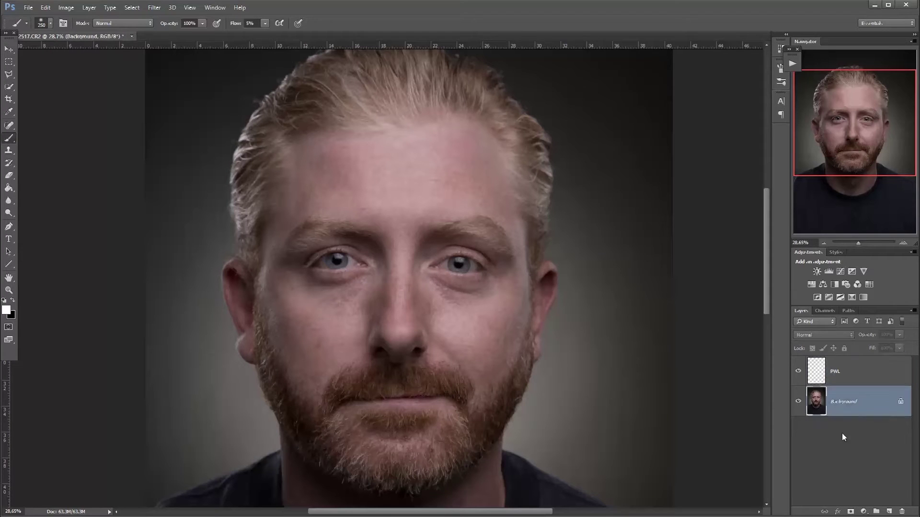
click(865, 513)
click(848, 348)
drag(511, 355, 539, 355)
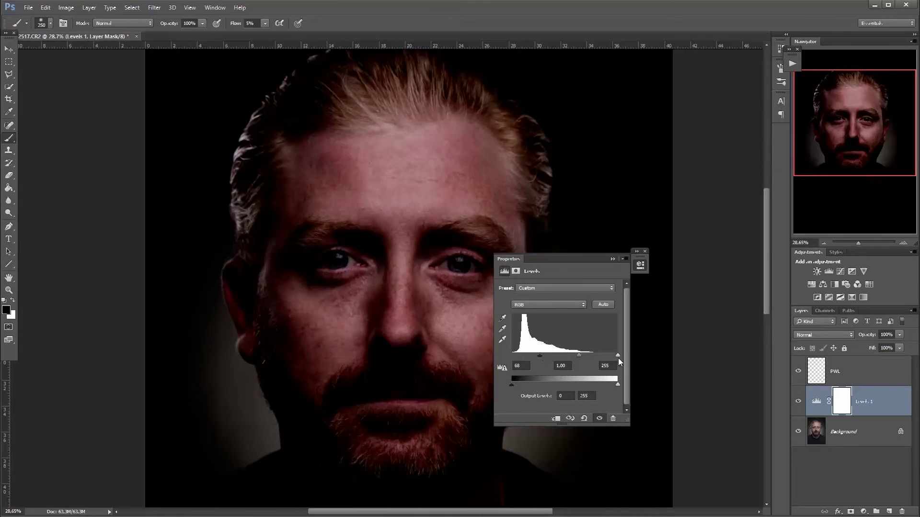
drag(618, 356, 601, 356)
drag(540, 355, 550, 355)
drag(542, 261, 578, 251)
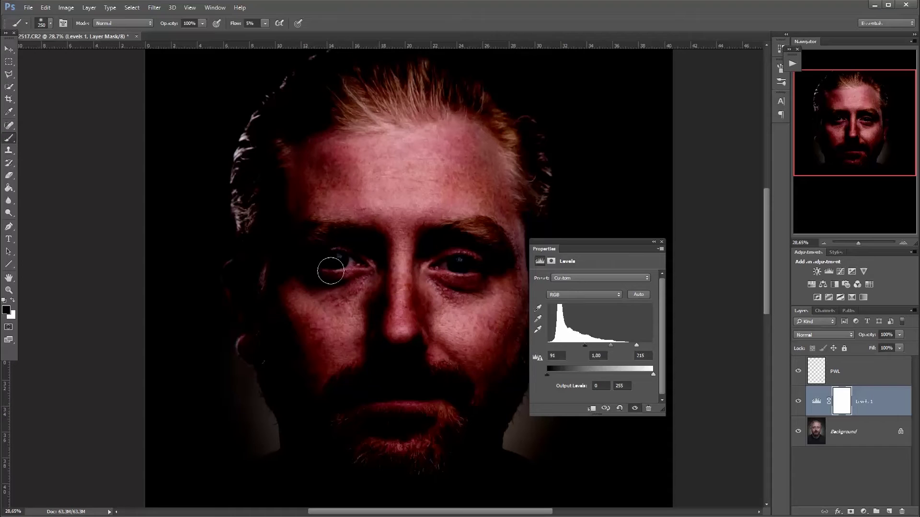
click(662, 241)
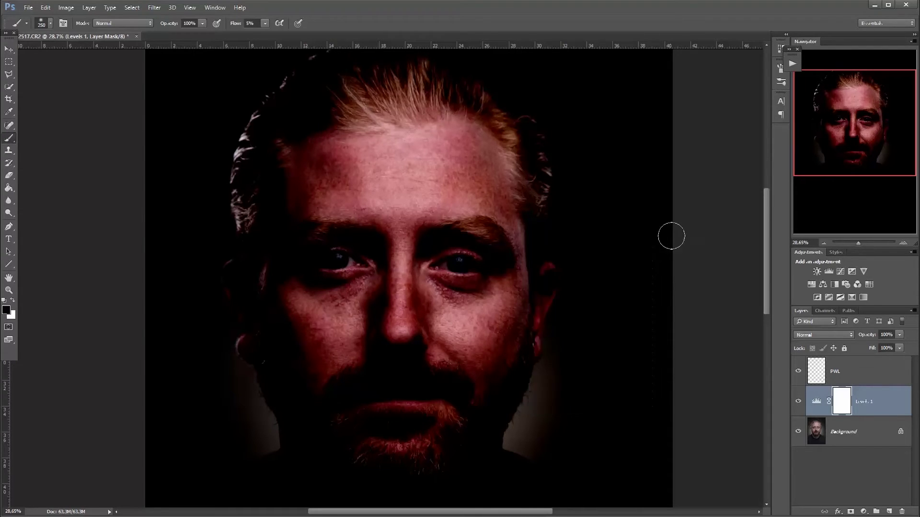
key(Delete)
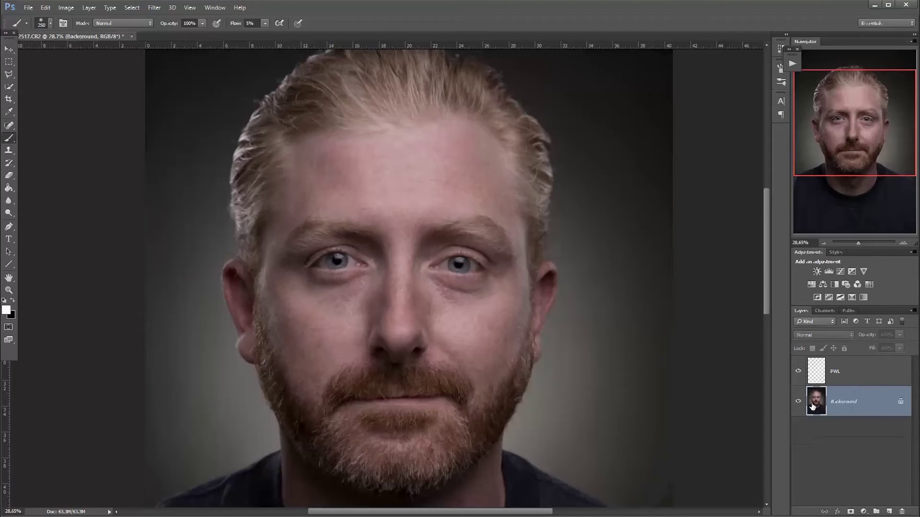
Paint a white highlight along the bridge of the nose on the PWL layer with a 200 px brush.
click(816, 372)
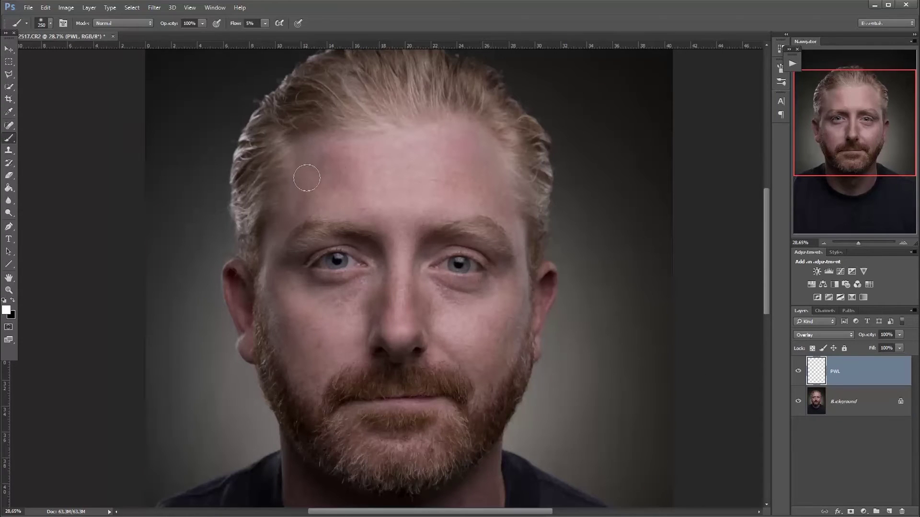
key(bracketright)
key(bracketright)
drag(402, 326, 402, 254)
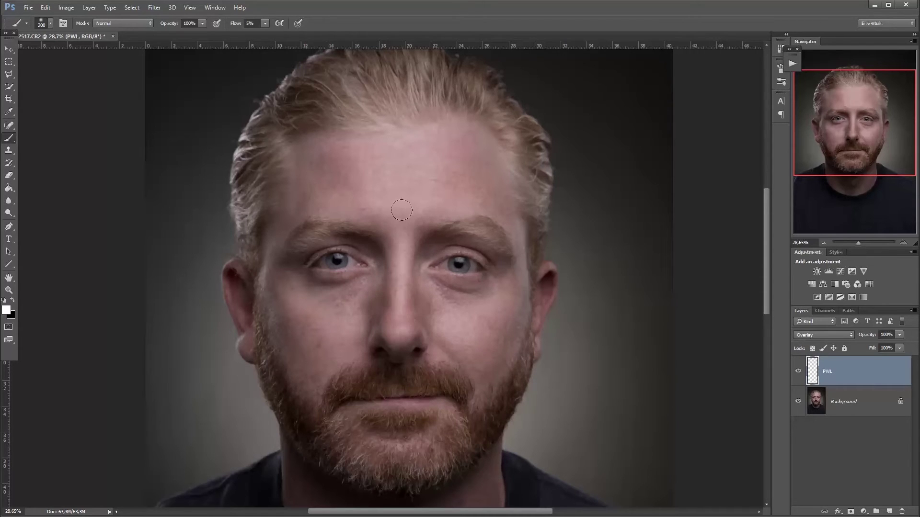
Lighten the forehead on the PWL layer with a 600 px brush.
key(bracketright)
key(bracketright)
key(bracketright)
key(bracketright)
drag(325, 167, 290, 190)
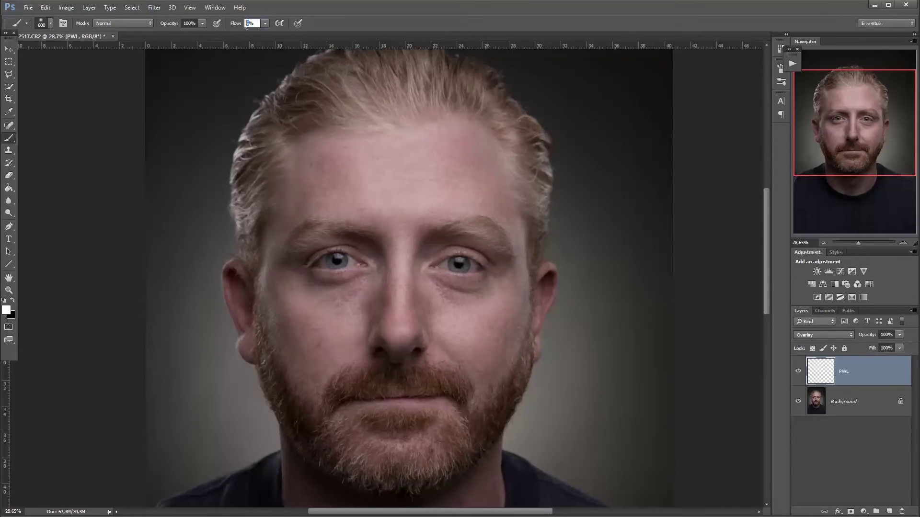
Set the brush flow to 3% and lighten the left-hand cheek and side of the face with 400 and 250 px brushes.
text(3)
mouse_move(281, 318)
mouse_down()
mouse_move(142, 264)
mouse_move(229, 303)
mouse_up()
key(bracketleft)
key(bracketleft)
key(bracketleft)
key(bracketleft)
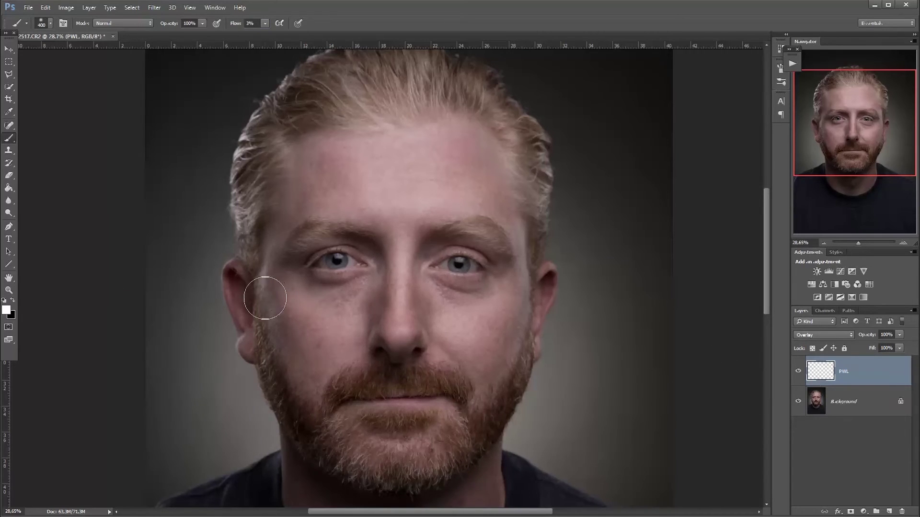
drag(283, 365, 278, 353)
key(bracketright)
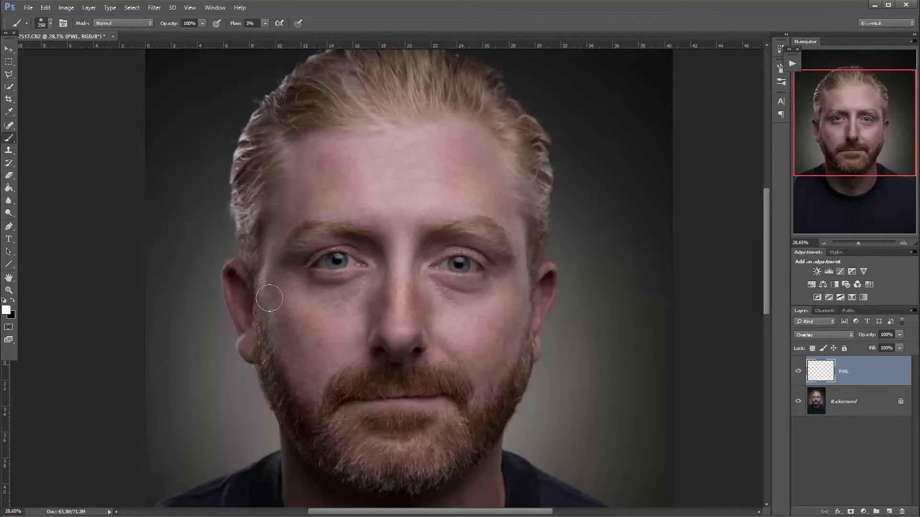
key(bracketleft)
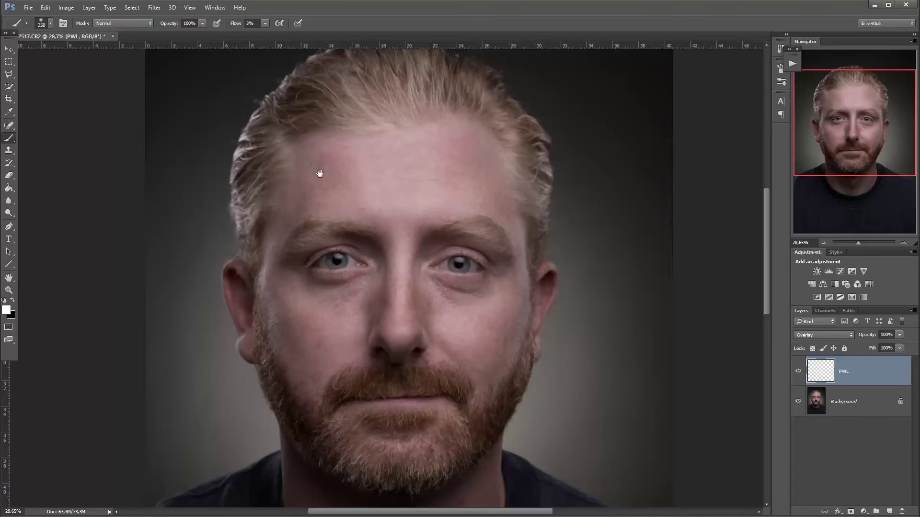
Lighten the hair along the top of the head with a 400 px brush.
drag(307, 170, 301, 232)
key(bracketleft)
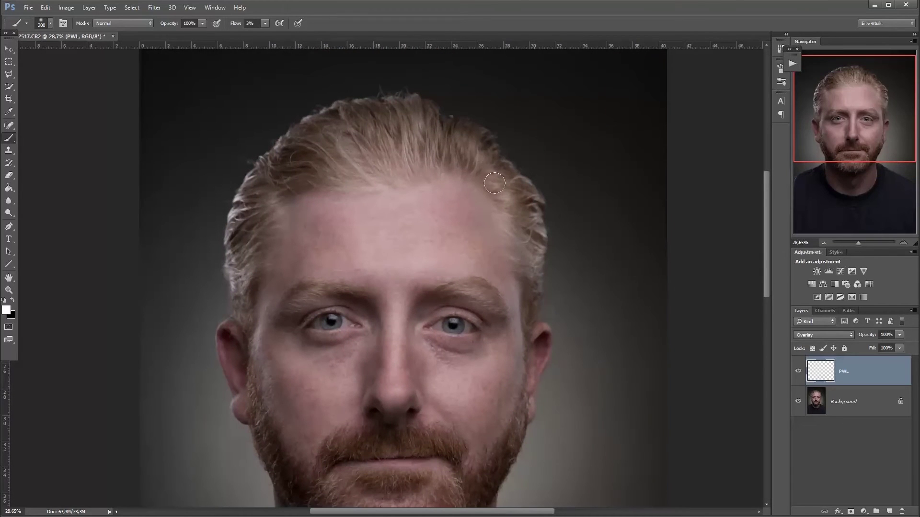
key(bracketright)
key(bracketright)
key(bracketright)
key(bracketright)
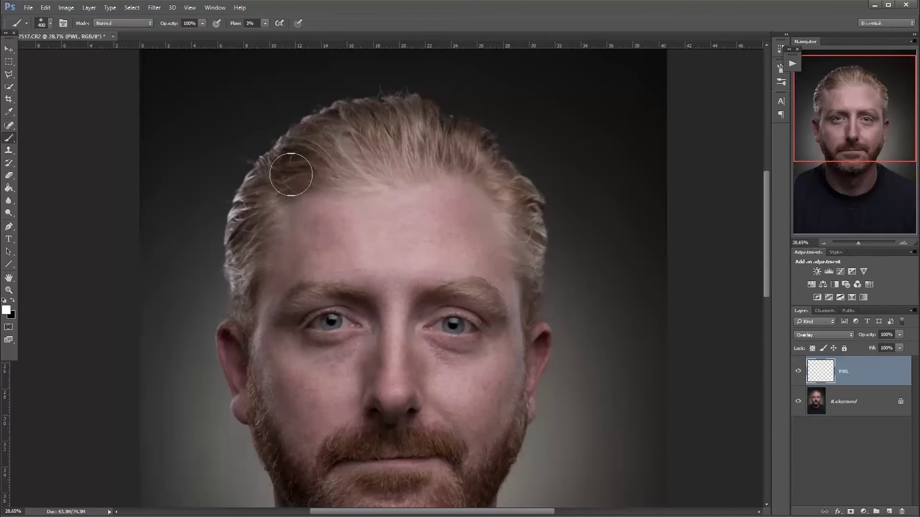
Lighten the areas around the eyes and the right-hand side of the face, starting with a 200 px brush.
mouse_move(280, 210)
mouse_down()
mouse_move(296, 123)
mouse_move(358, 99)
mouse_up()
key(bracketleft)
key(bracketleft)
key(bracketleft)
key(bracketleft)
key(bracketleft)
key(bracketright)
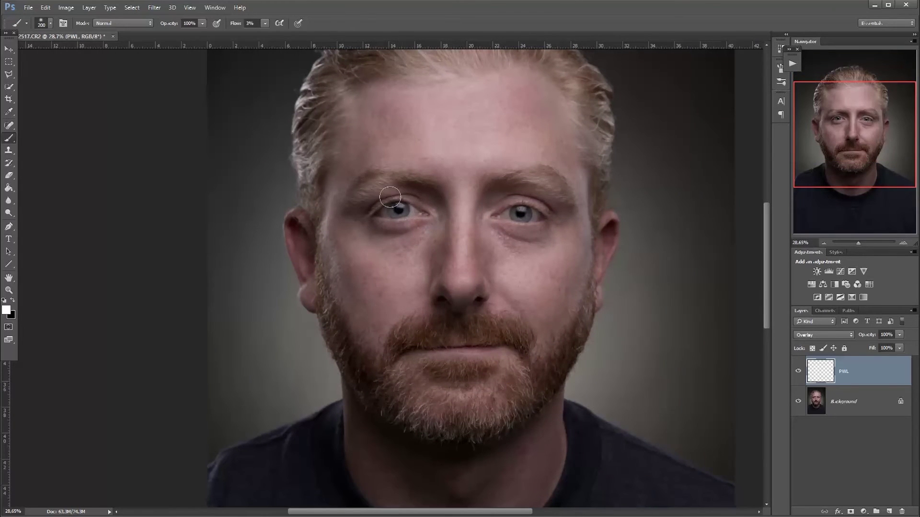
mouse_move(561, 206)
mouse_down()
mouse_move(549, 185)
mouse_move(561, 200)
mouse_up()
drag(582, 269, 575, 127)
key(bracketright)
drag(550, 246, 588, 169)
Brighten the irises of both eyes, reducing the brush to 90 px.
drag(861, 243, 862, 239)
drag(862, 243, 860, 243)
mouse_move(456, 329)
mouse_down()
mouse_move(433, 321)
mouse_move(439, 292)
mouse_move(504, 282)
mouse_up()
key(bracketleft)
key(bracketleft)
key(bracketleft)
key(bracketleft)
drag(392, 217, 387, 306)
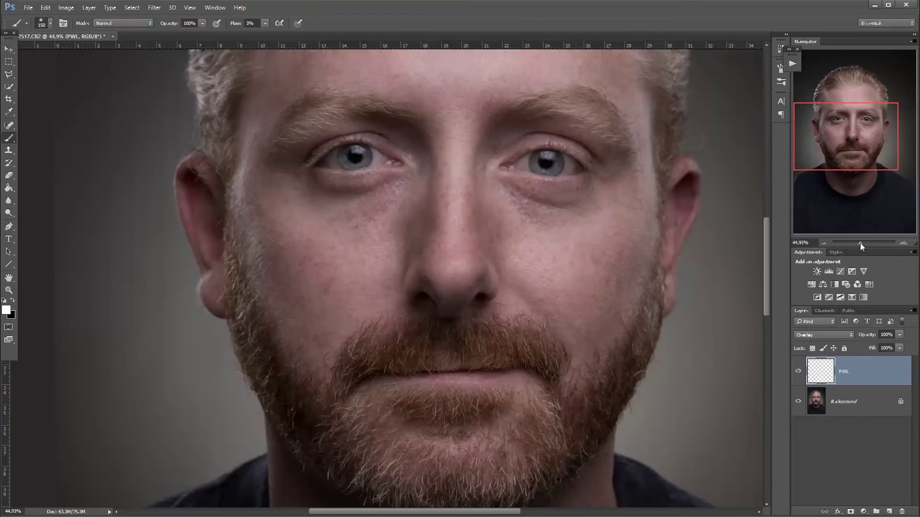
drag(848, 146, 832, 138)
key(bracketleft)
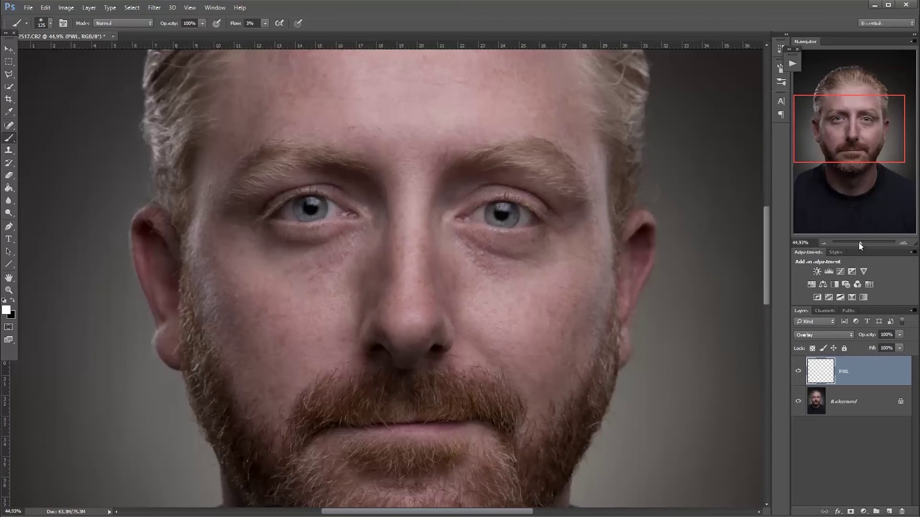
drag(859, 243, 858, 241)
key(bracketright)
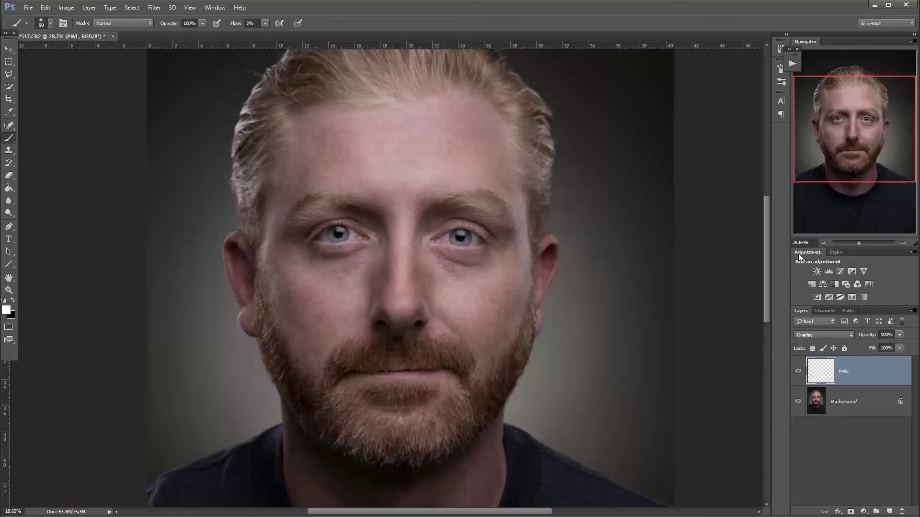
Enlarge the brush to 500 px and softly lighten the broader areas of the cheeks.
drag(854, 242, 858, 243)
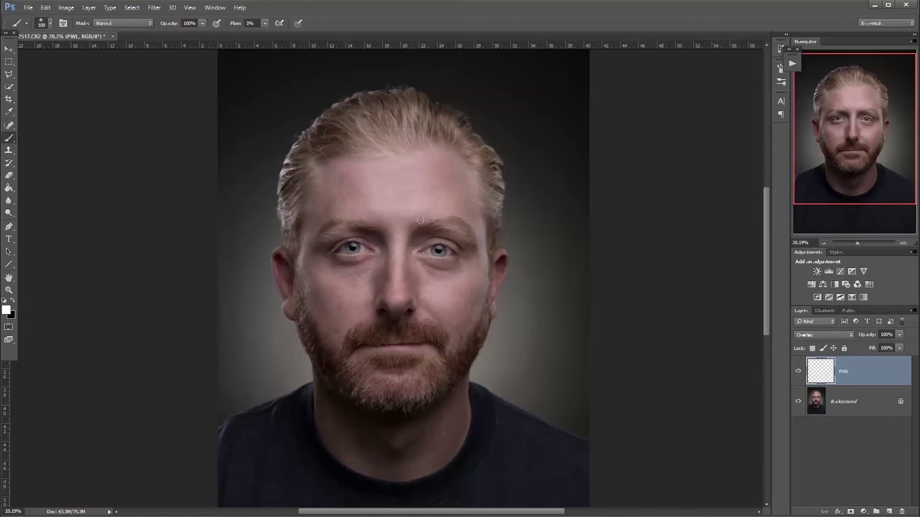
key(bracketright)
key(bracketright)
key(bracketright)
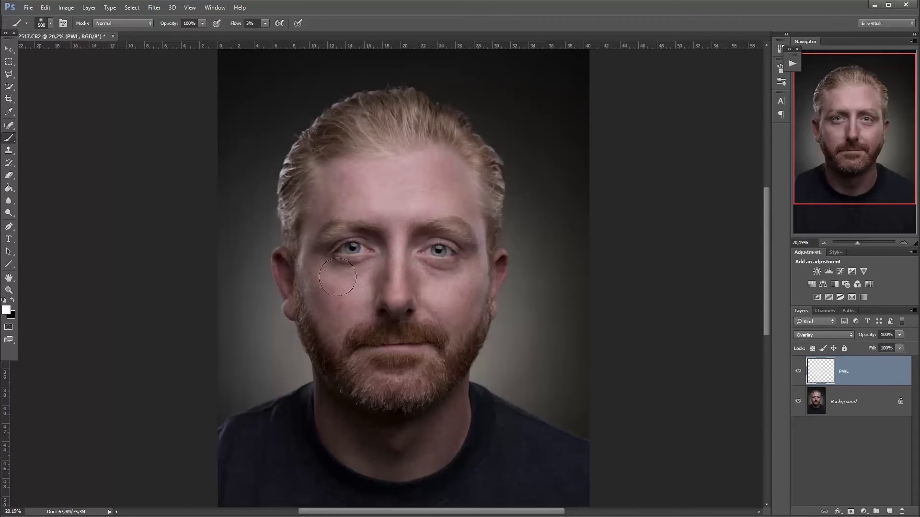
key(bracketleft)
key(bracketleft)
key(bracketright)
key(bracketright)
Try darkening the skin under the right-hand eye with black and a 200 px brush, and undo it.
drag(857, 243, 859, 243)
click(7, 311)
click(665, 253)
key(x)
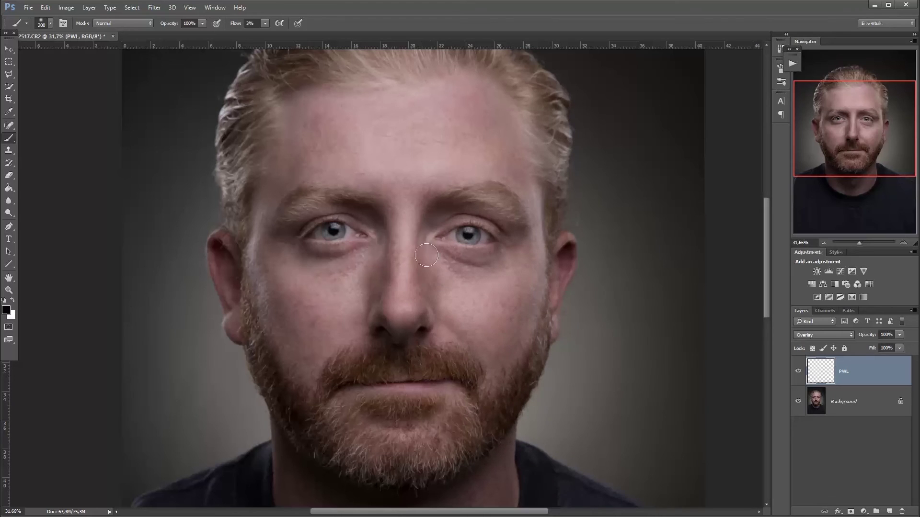
mouse_move(436, 246)
mouse_down()
mouse_move(501, 234)
mouse_move(437, 225)
mouse_move(500, 226)
mouse_move(474, 274)
mouse_move(513, 251)
mouse_move(482, 274)
mouse_move(496, 253)
mouse_move(468, 289)
mouse_move(503, 257)
mouse_move(479, 290)
mouse_move(501, 247)
mouse_move(486, 275)
mouse_up()
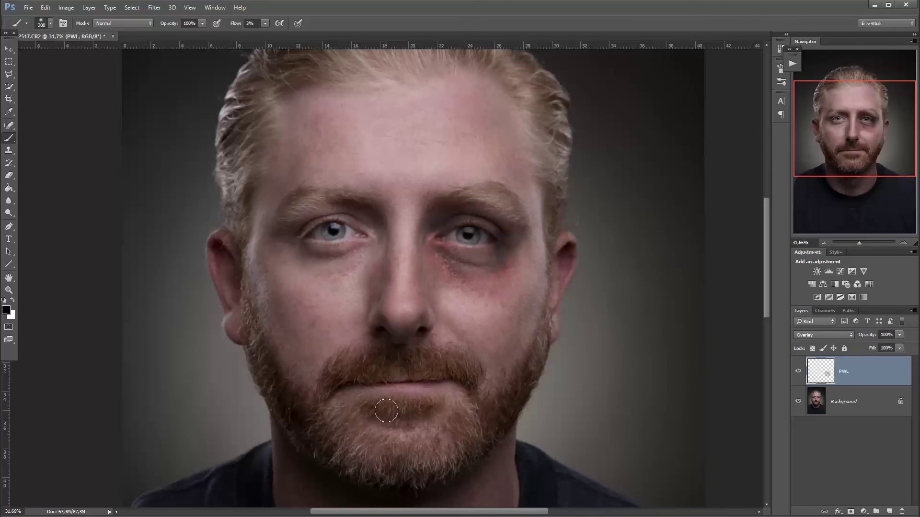
key(ctrl+z)
Compare the portrait with and without the PWL layer by toggling its visibility.
drag(851, 242, 858, 244)
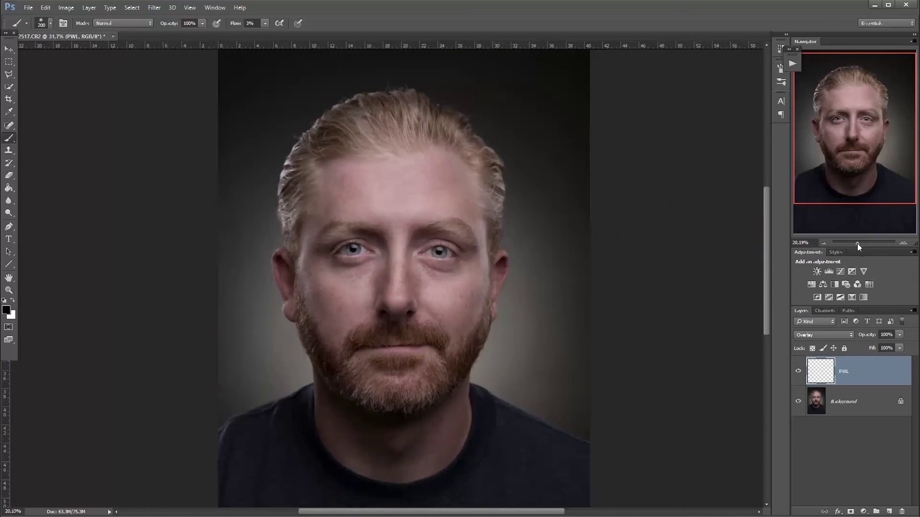
click(798, 372)
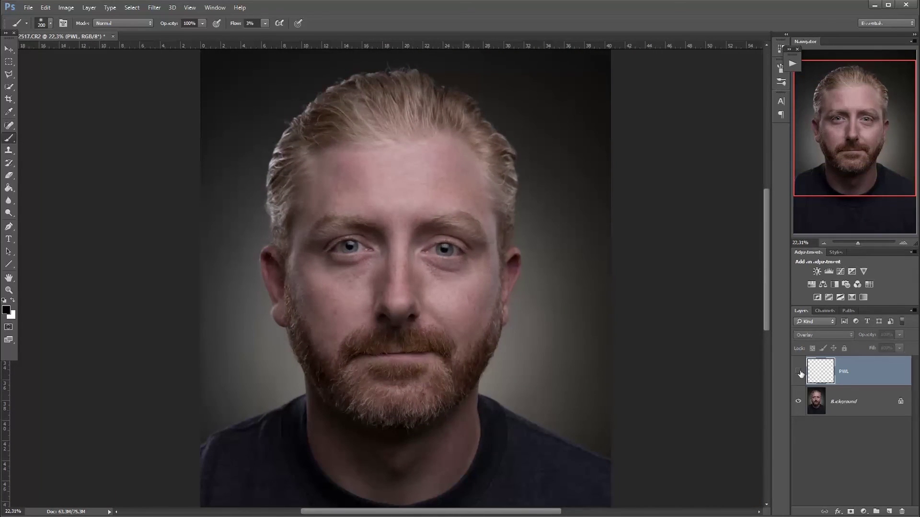
click(799, 372)
click(798, 373)
click(799, 373)
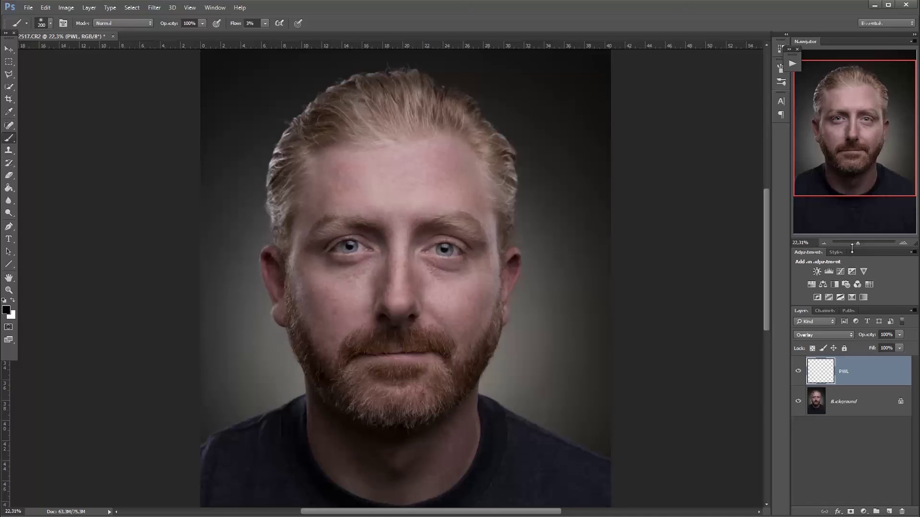
Switch the foreground color back to white.
mouse_move(846, 169)
mouse_down()
mouse_move(843, 188)
mouse_move(843, 179)
mouse_up()
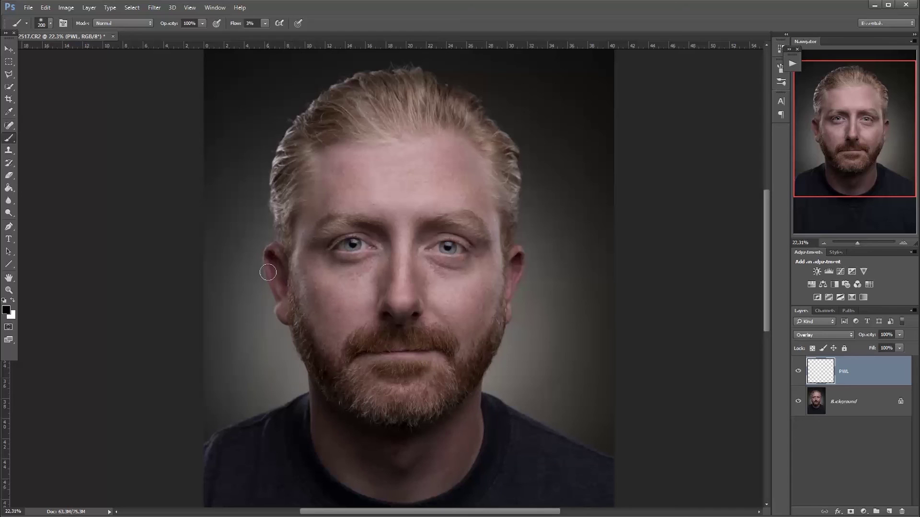
key(x)
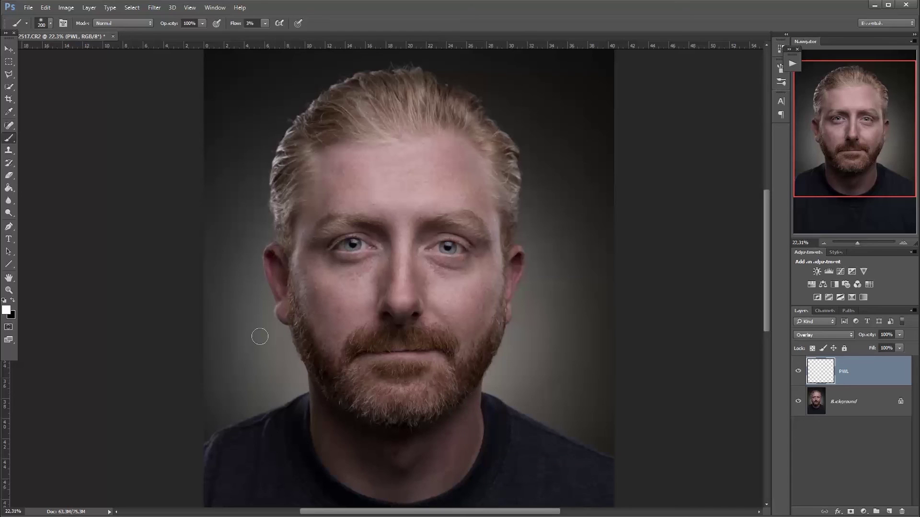